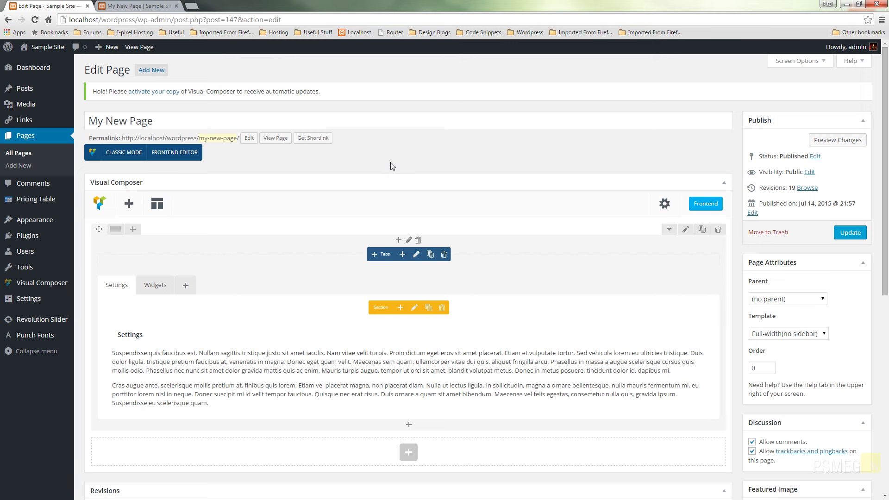
Open the Revolution Slider dashboard (version 4.6.93), which shows no sliders yet
{"action": "left_click", "coordinate": [59, 320]}
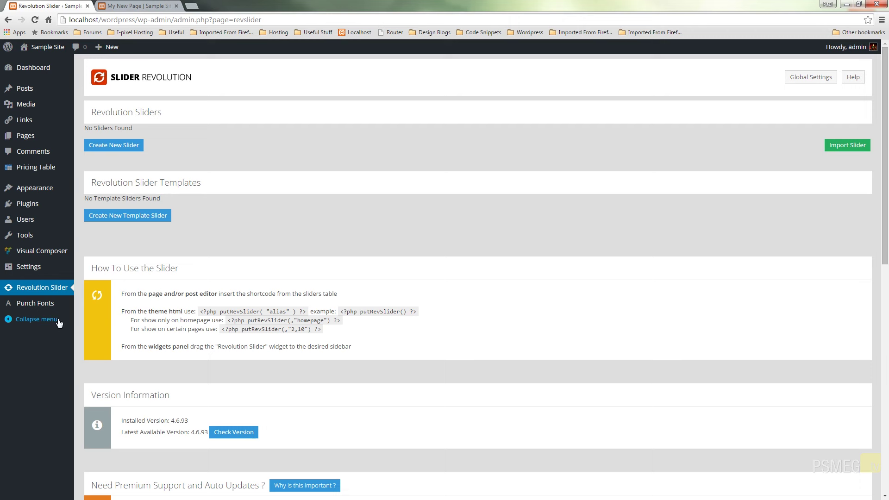
Fill a New Slider form with title 'Homepage' and alias 'homepage_slider'
{"action": "left_click", "coordinate": [122, 143]}
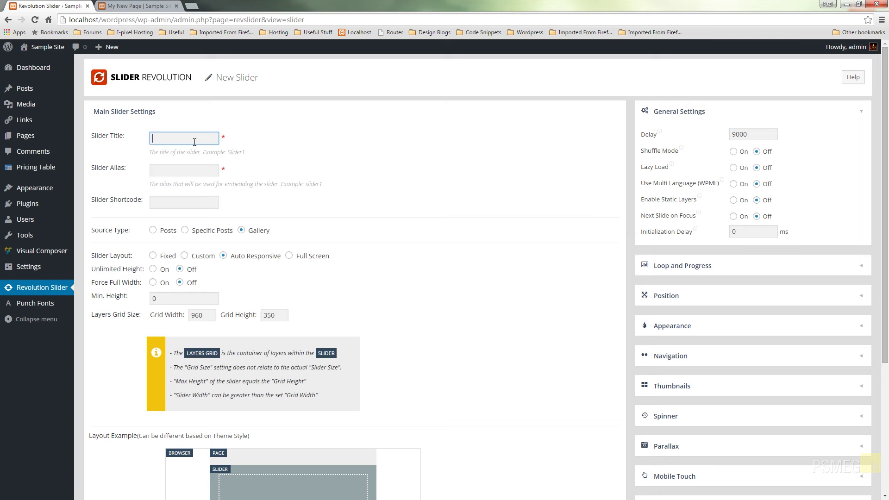
{"action": "type", "text": "Homepage"}
{"action": "left_click", "coordinate": [174, 173]}
{"action": "type", "text": "hom"}
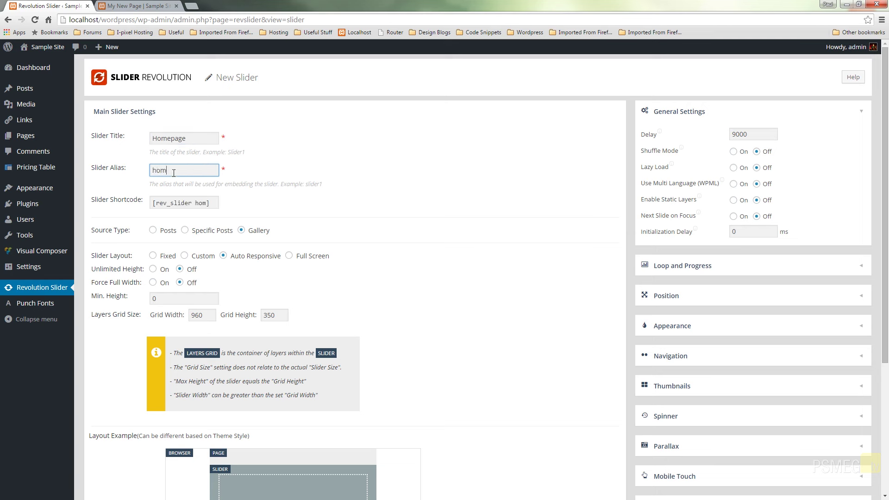
{"action": "type", "text": "epage_slider"}
{"action": "left_click", "coordinate": [235, 202]}
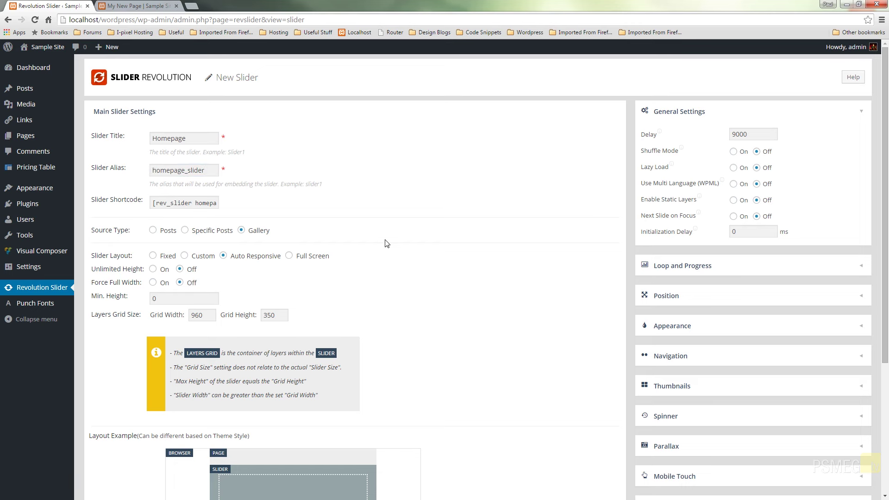
{"action": "scroll", "coordinate": [387, 243], "scroll_direction": "down", "scroll_amount": 4}
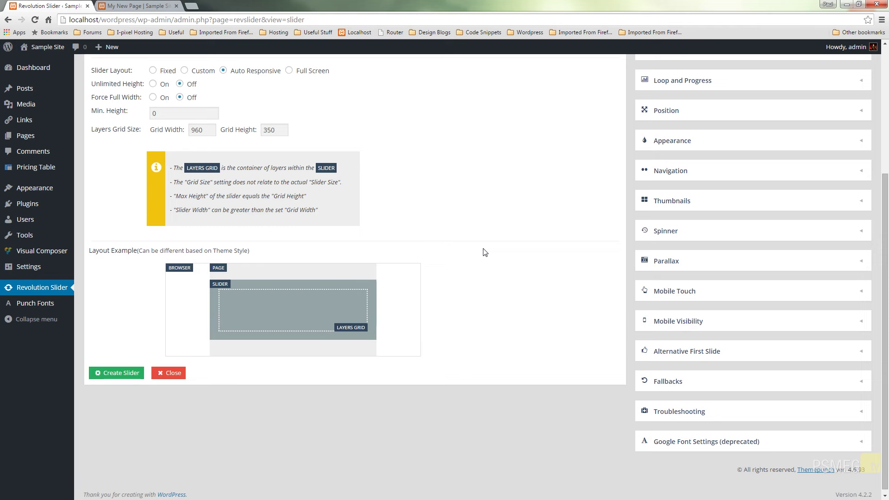
{"action": "scroll", "coordinate": [485, 252], "scroll_direction": "up", "scroll_amount": 4}
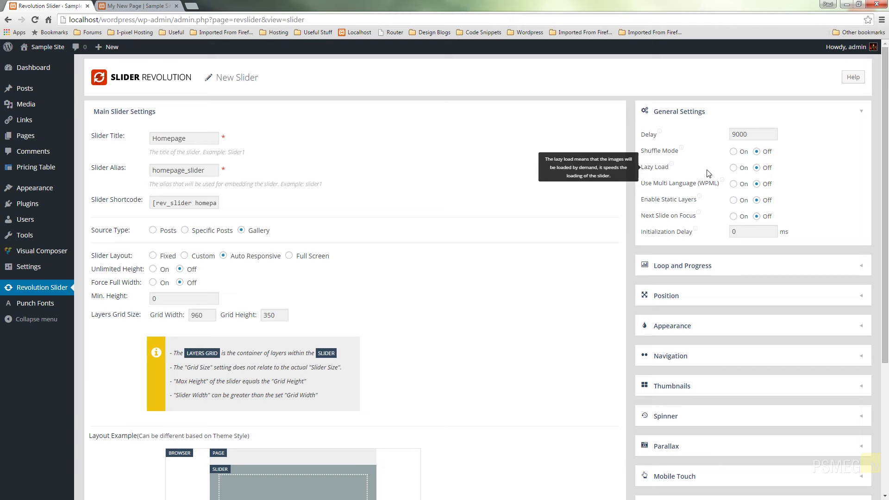
Set the slider's Appearance Shadow Type to No Shadow
{"action": "left_click", "coordinate": [678, 326]}
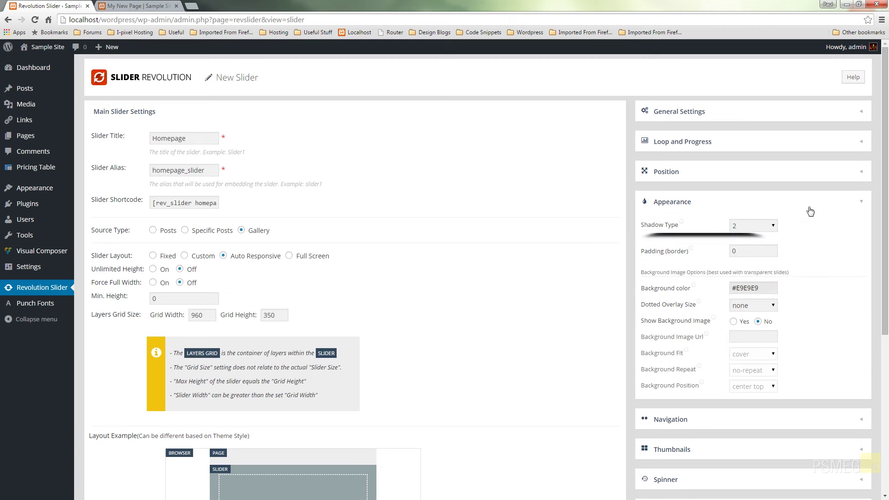
{"action": "mouse_move", "coordinate": [659, 226]}
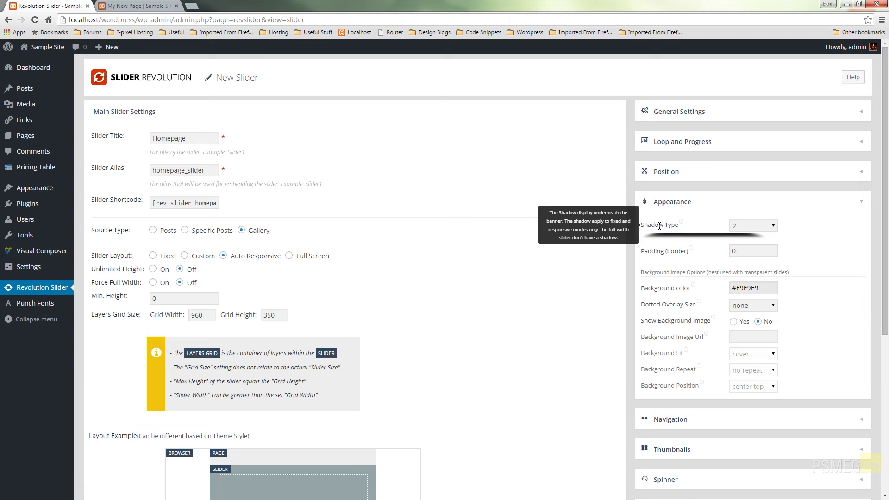
{"action": "left_click", "coordinate": [776, 227]}
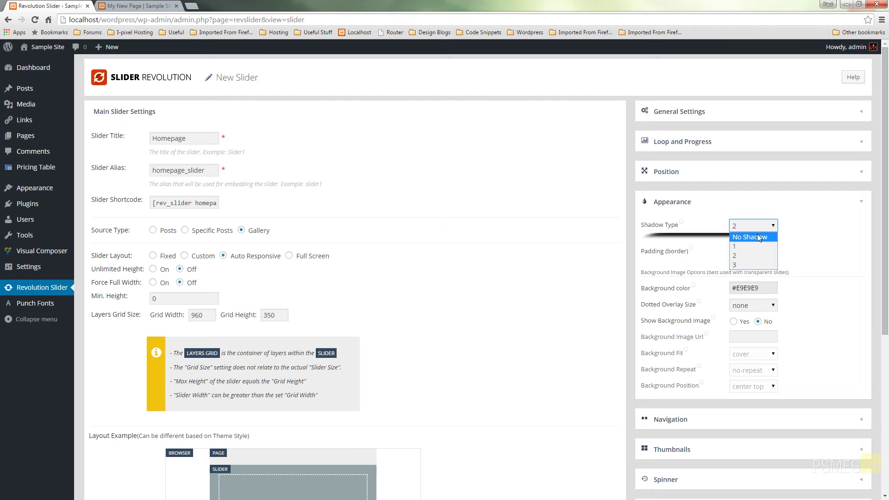
{"action": "left_click", "coordinate": [756, 237]}
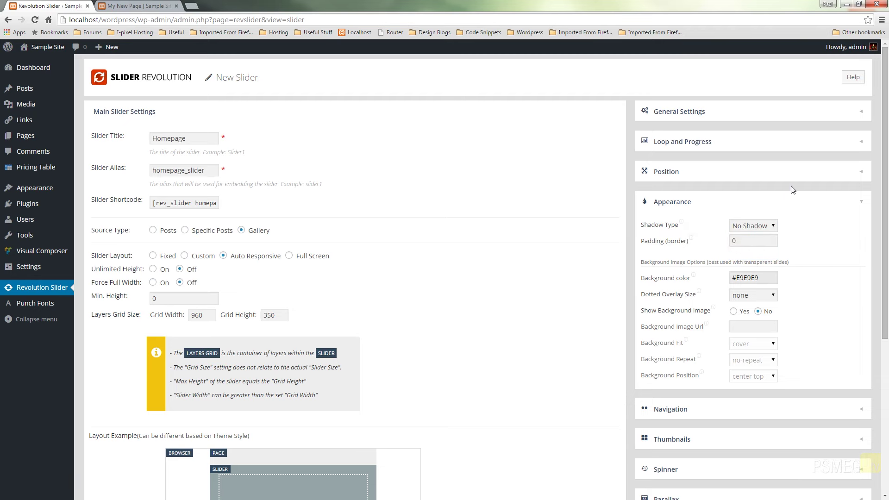
Expand the Navigation settings to review Round style, Bullet type and Solo arrows
{"action": "scroll", "coordinate": [786, 293], "scroll_direction": "down", "scroll_amount": 5}
{"action": "left_click", "coordinate": [696, 184]}
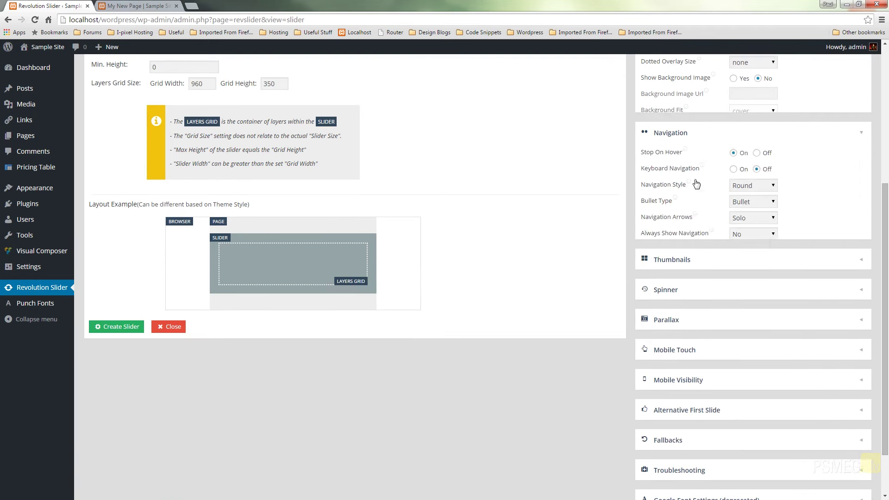
{"action": "scroll", "coordinate": [796, 255], "scroll_direction": "up", "scroll_amount": 2}
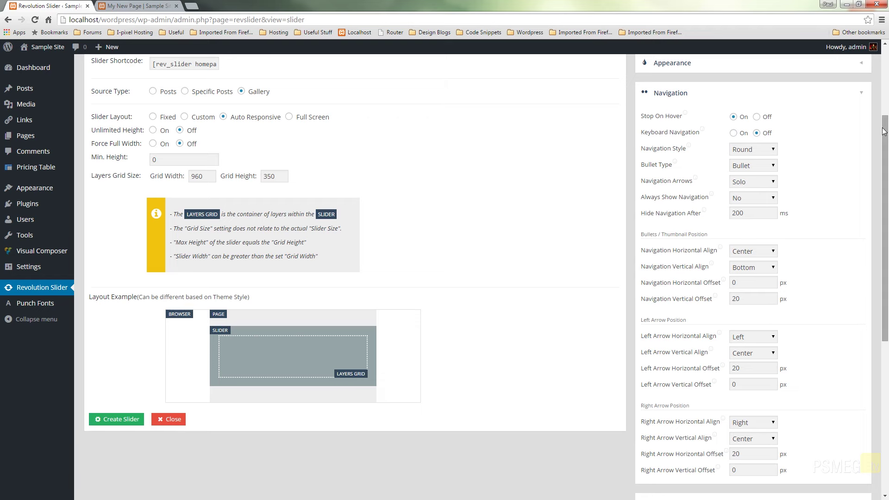
{"action": "scroll", "coordinate": [886, 116], "scroll_direction": "up", "scroll_amount": 1}
{"action": "scroll", "coordinate": [886, 98], "scroll_direction": "up", "scroll_amount": 4}
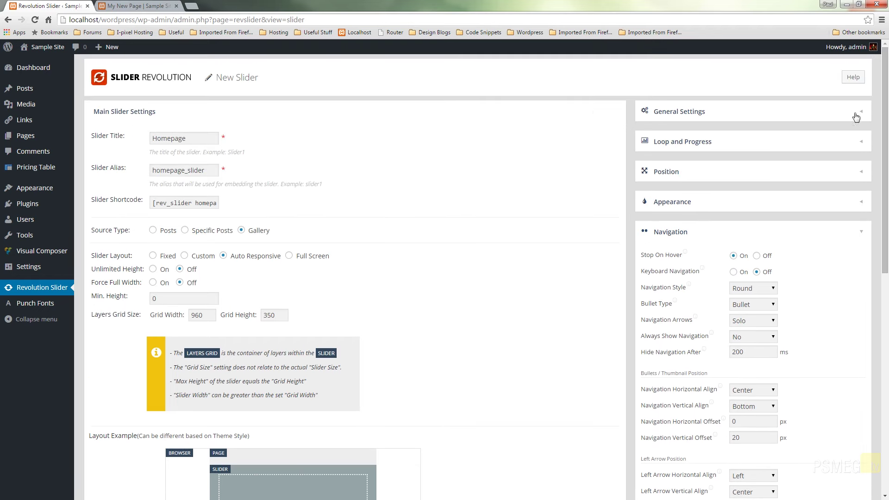
Collapse Navigation and create the Homepage slider, now listed with 0 slides
{"action": "left_click", "coordinate": [860, 233]}
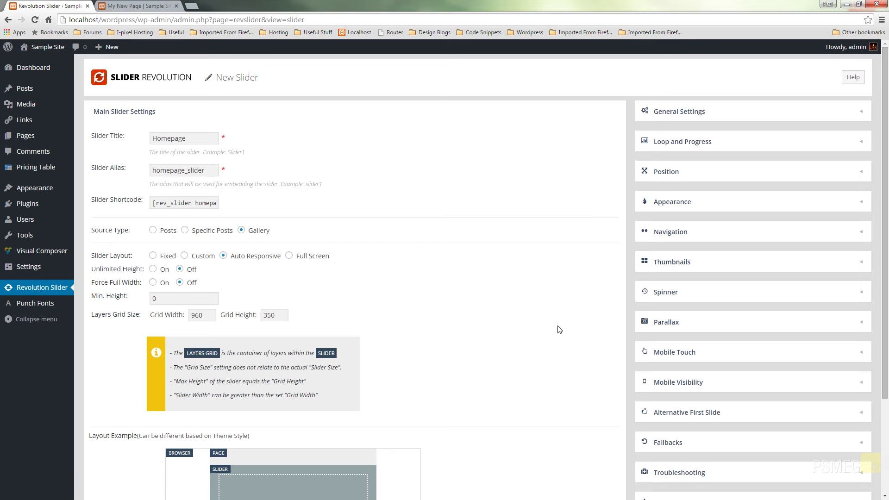
{"action": "scroll", "coordinate": [559, 329], "scroll_direction": "down", "scroll_amount": 3}
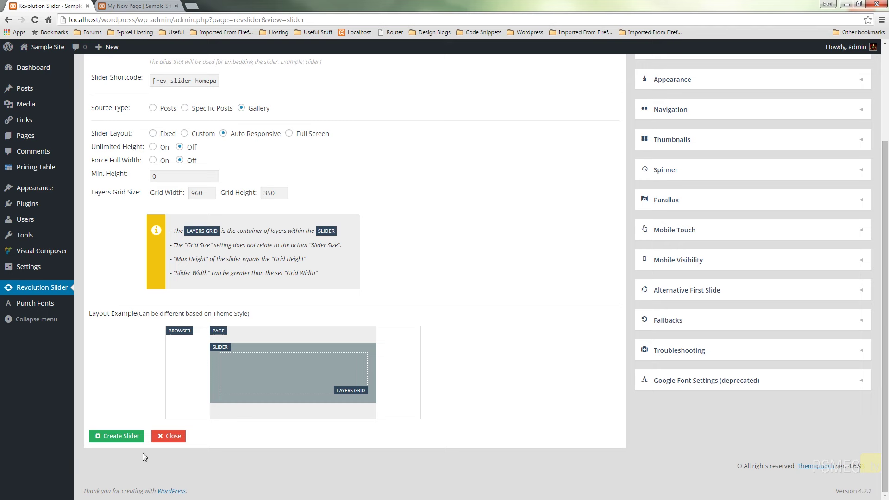
{"action": "left_click", "coordinate": [124, 437]}
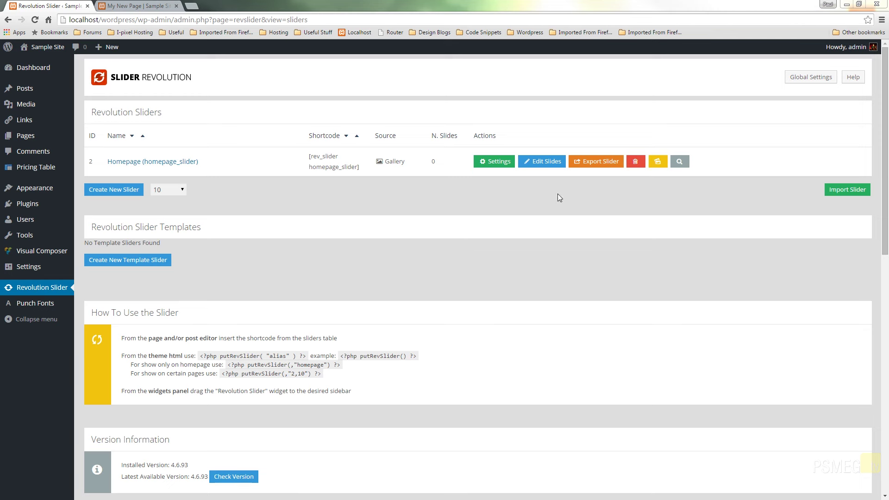
Add a new slide to Homepage using graphic-design-bg.jpg as its background
{"action": "left_click", "coordinate": [550, 167]}
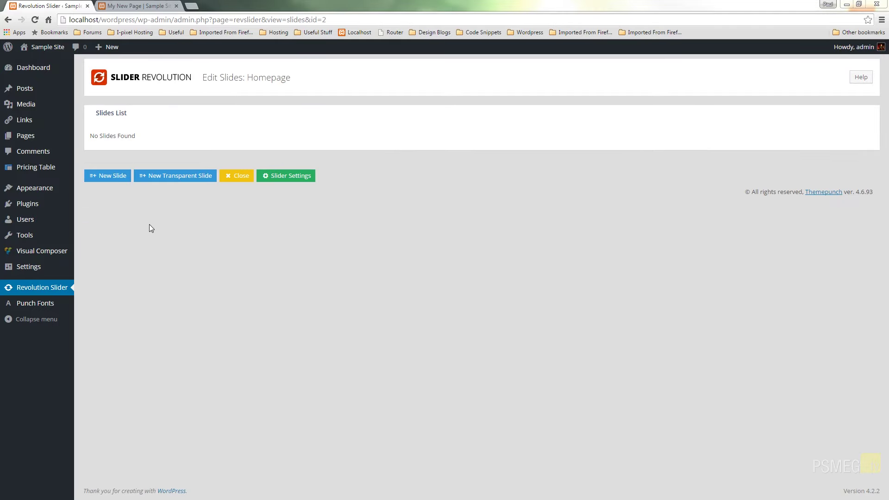
{"action": "left_click", "coordinate": [112, 181]}
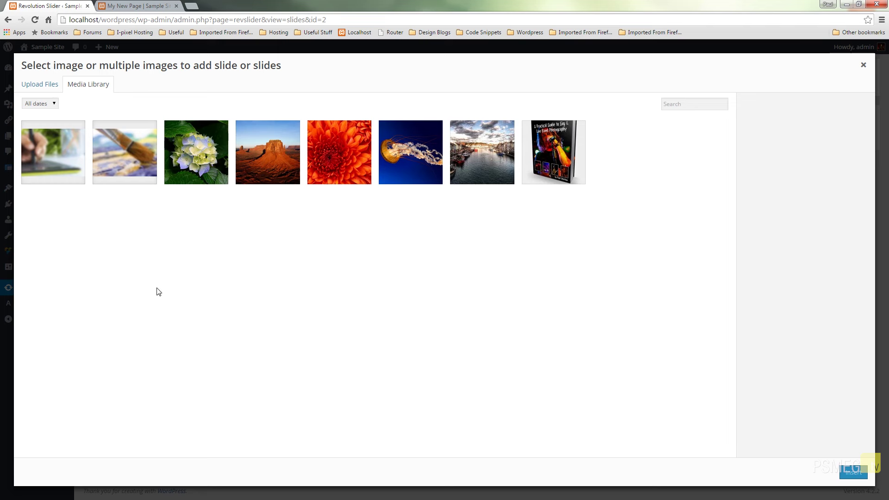
{"action": "left_click", "coordinate": [60, 165]}
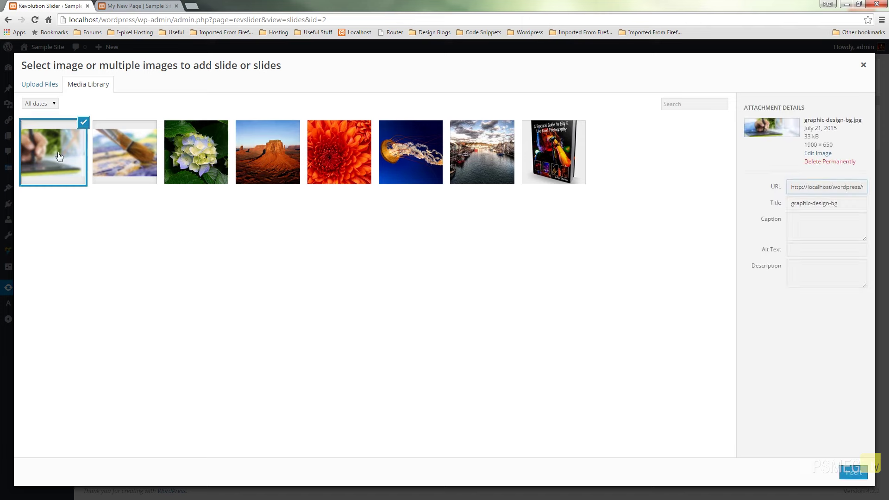
{"action": "left_click", "coordinate": [853, 473]}
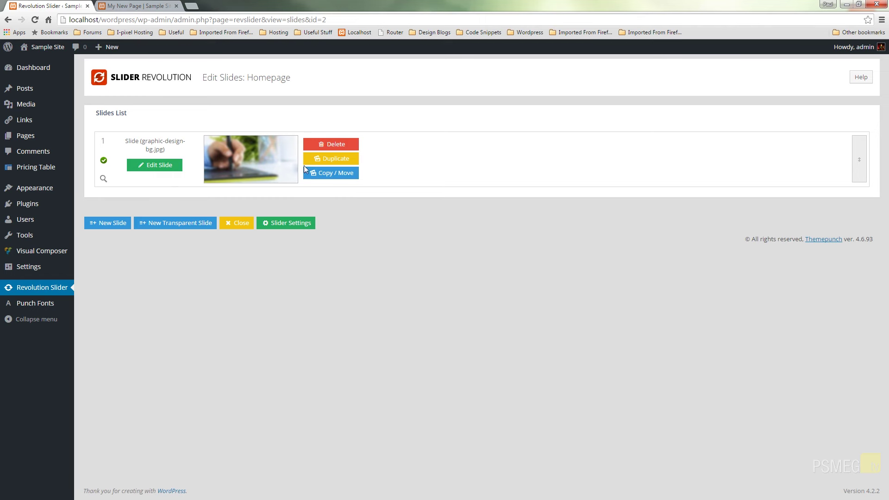
Open Slide 1 in the slide editor and look through its settings
{"action": "left_click", "coordinate": [165, 166]}
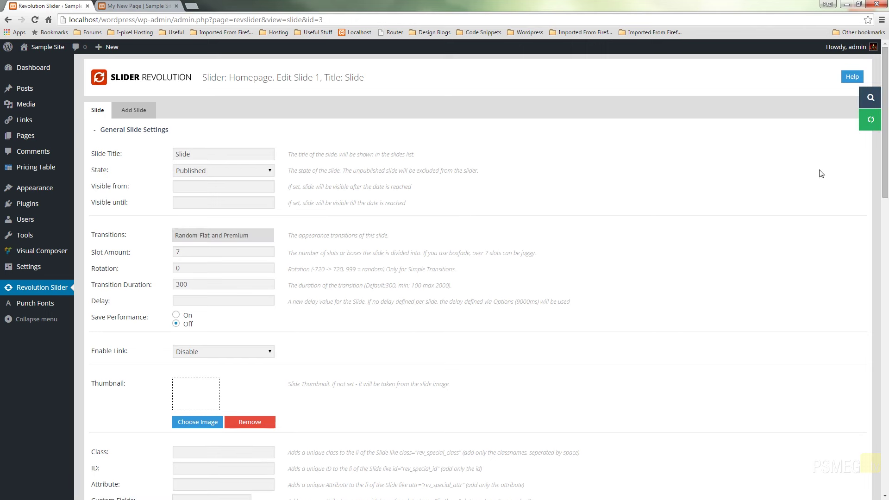
{"action": "left_click_drag", "start_coordinate": [885, 146], "coordinate": [887, 406]}
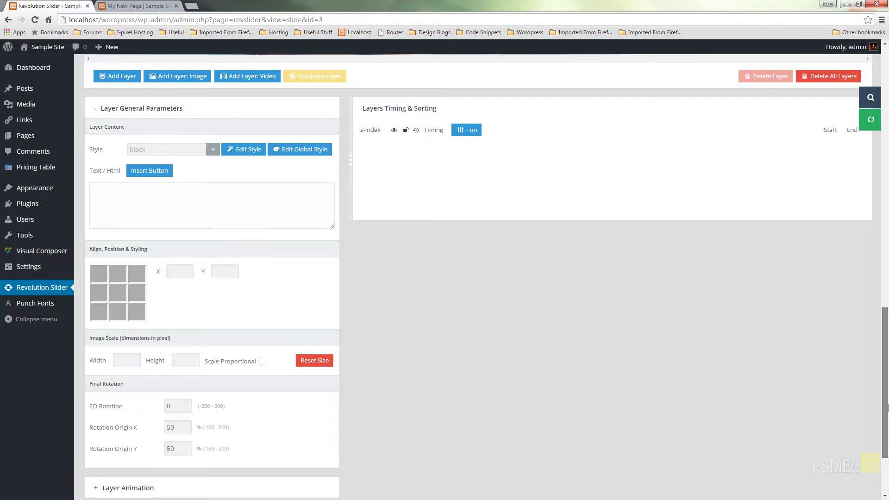
{"action": "left_click_drag", "start_coordinate": [887, 407], "coordinate": [886, 258]}
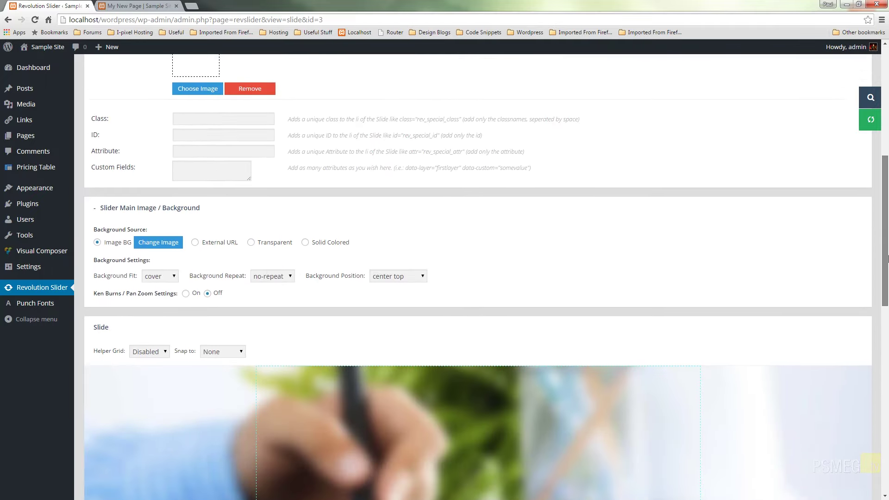
{"action": "scroll", "coordinate": [563, 312], "scroll_direction": "down", "scroll_amount": 10}
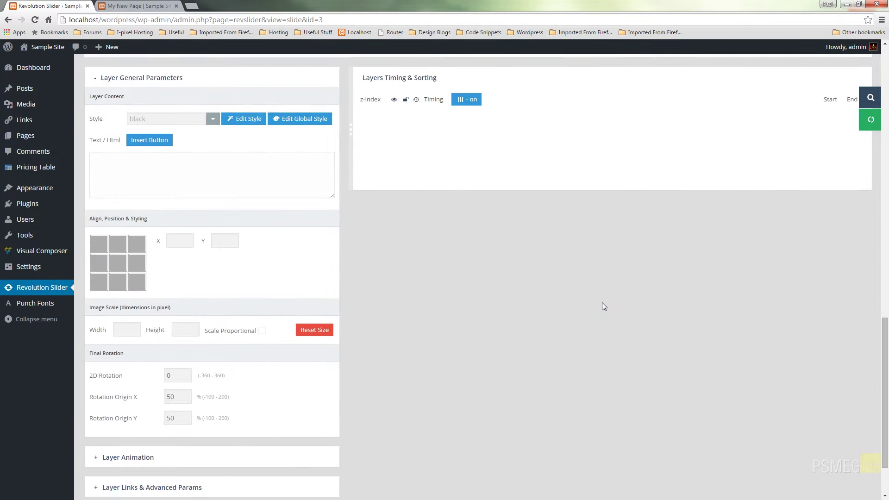
{"action": "scroll", "coordinate": [604, 306], "scroll_direction": "down", "scroll_amount": 2}
{"action": "scroll", "coordinate": [603, 307], "scroll_direction": "up", "scroll_amount": 20}
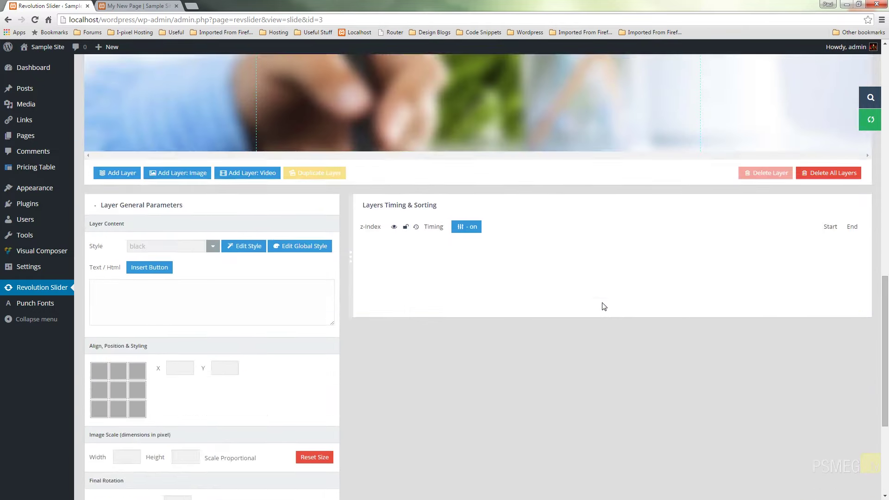
{"action": "scroll", "coordinate": [603, 306], "scroll_direction": "down", "scroll_amount": 1}
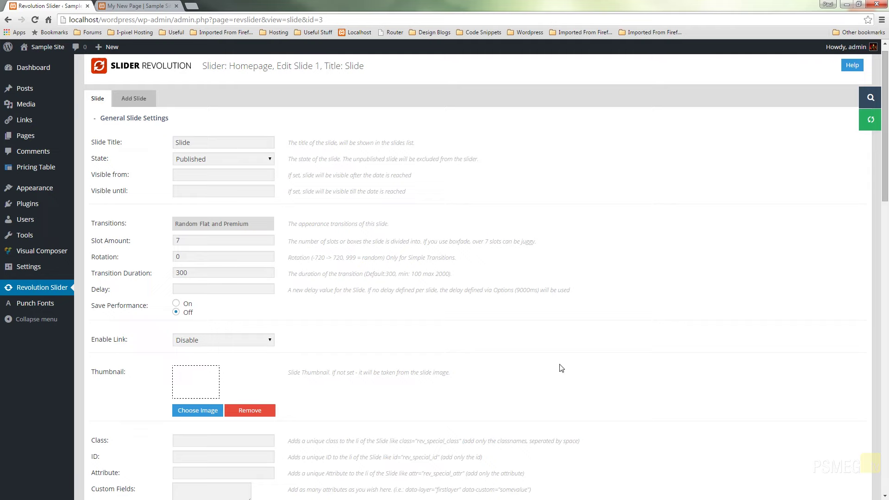
{"action": "scroll", "coordinate": [510, 383], "scroll_direction": "down", "scroll_amount": 4}
{"action": "scroll", "coordinate": [510, 382], "scroll_direction": "down", "scroll_amount": 3}
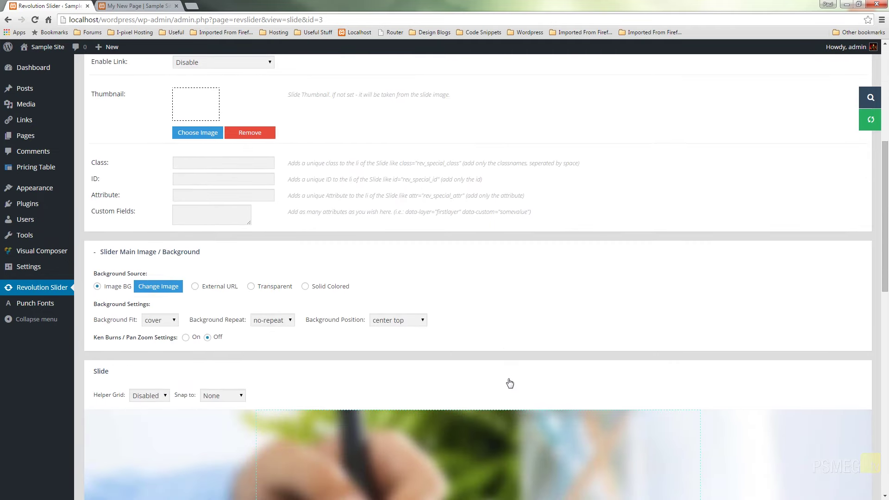
{"action": "scroll", "coordinate": [627, 361], "scroll_direction": "down", "scroll_amount": 10}
{"action": "scroll", "coordinate": [618, 375], "scroll_direction": "up", "scroll_amount": 4}
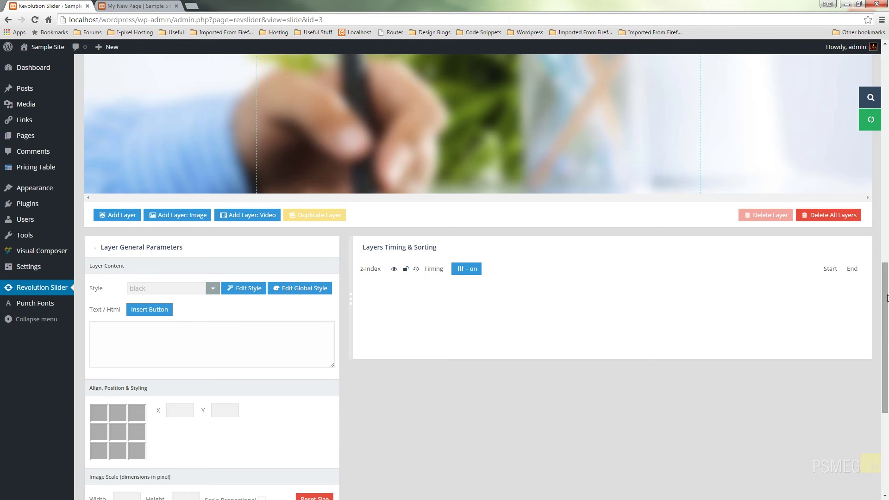
{"action": "scroll", "coordinate": [886, 284], "scroll_direction": "up", "scroll_amount": 1}
{"action": "scroll", "coordinate": [887, 347], "scroll_direction": "down", "scroll_amount": 4}
{"action": "scroll", "coordinate": [887, 347], "scroll_direction": "down", "scroll_amount": 3}
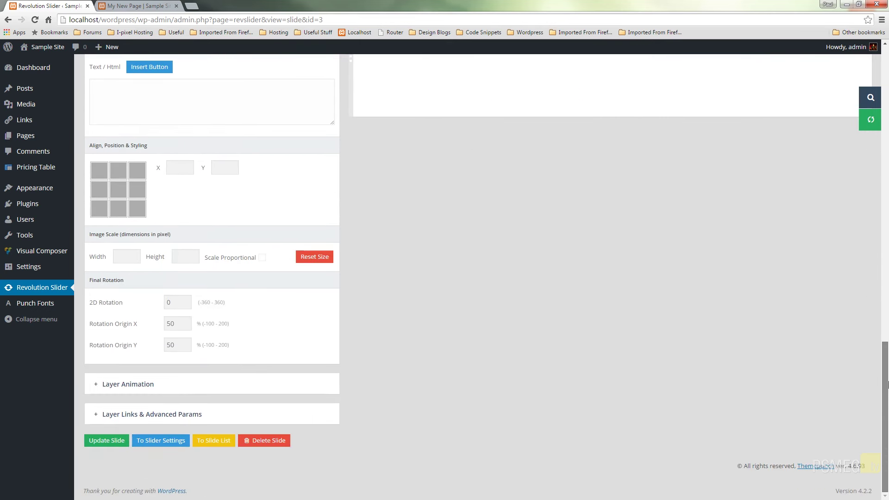
Save Slide 1 with Update Slide, getting the Slide updated notice
{"action": "left_click", "coordinate": [109, 442]}
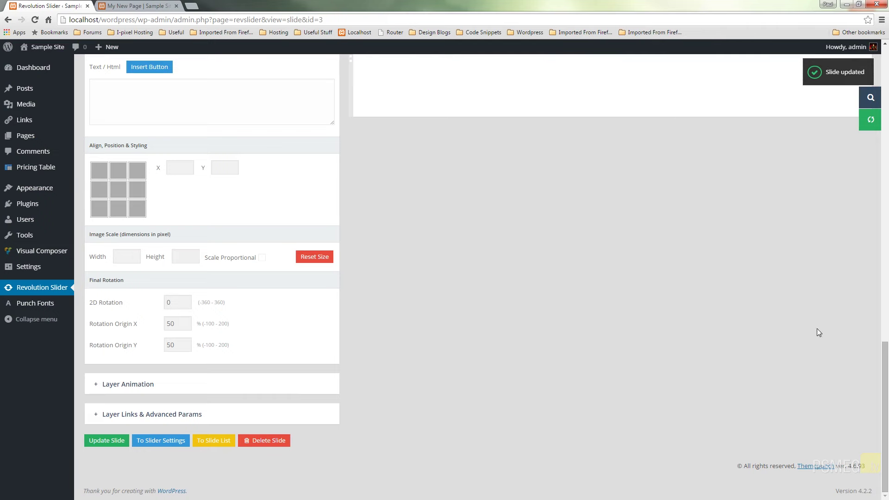
{"action": "left_click_drag", "start_coordinate": [887, 357], "coordinate": [888, 177]}
{"action": "scroll", "coordinate": [888, 177], "scroll_direction": "up", "scroll_amount": 10}
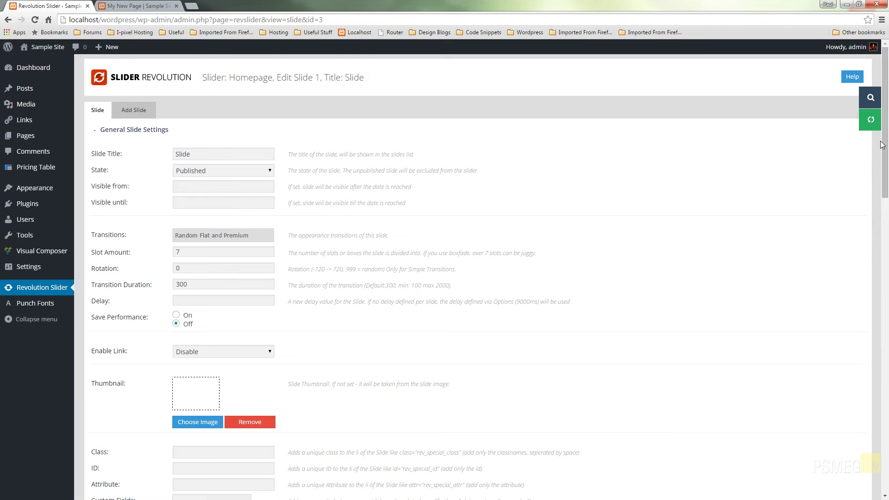
{"action": "left_click_drag", "start_coordinate": [886, 167], "coordinate": [887, 468]}
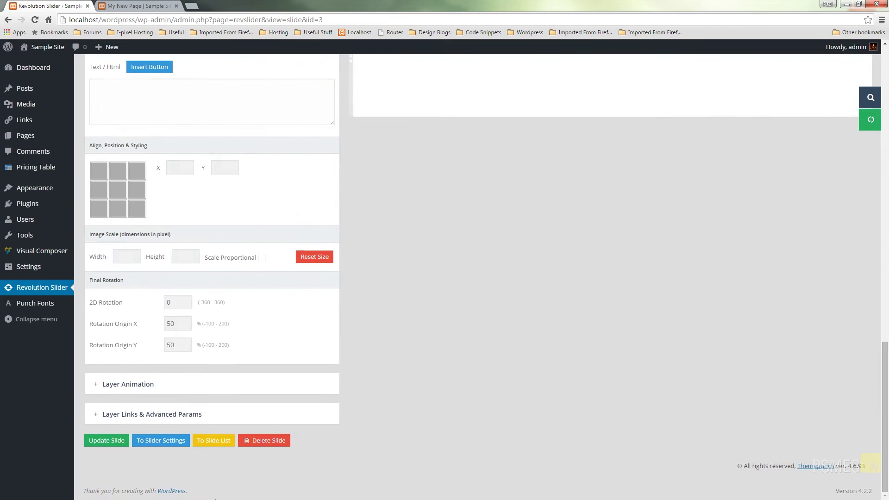
Return to the slide list and duplicate slide 1 into a second slide
{"action": "left_click", "coordinate": [208, 442]}
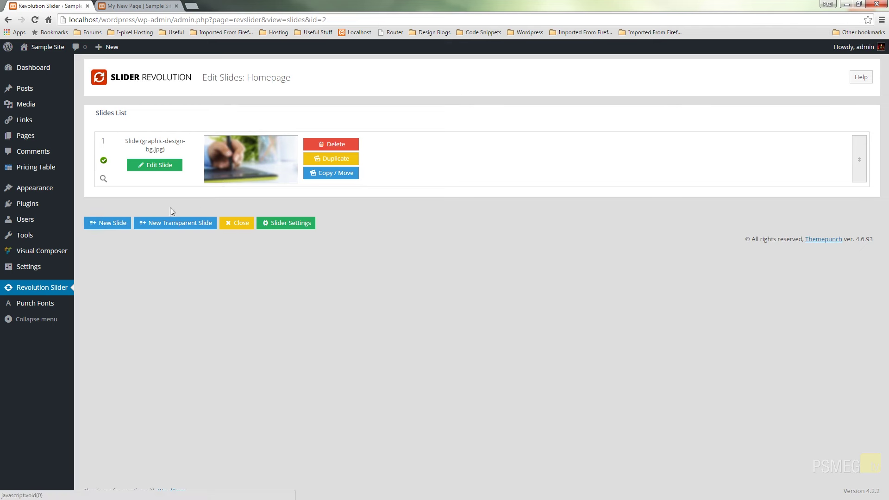
{"action": "left_click", "coordinate": [335, 160]}
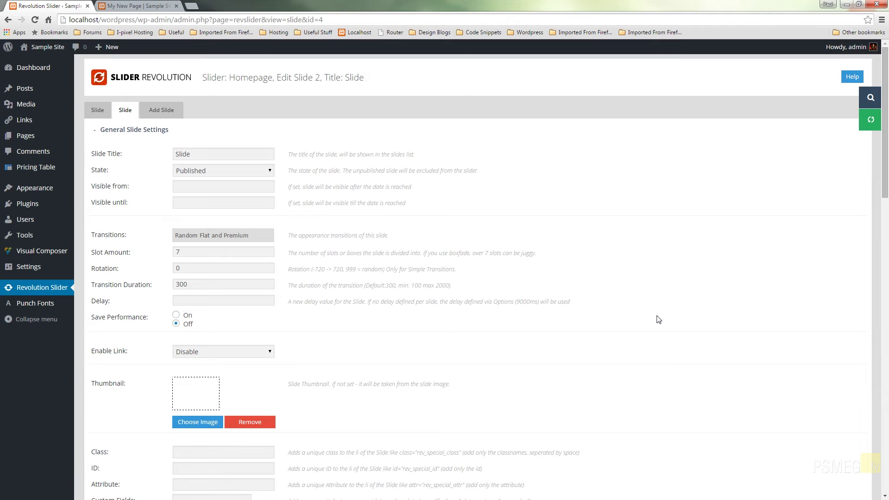
Replace slide 2's background with fine-art-bg.jpg and save the slide
{"action": "scroll", "coordinate": [653, 310], "scroll_direction": "down", "scroll_amount": 12}
{"action": "scroll", "coordinate": [643, 335], "scroll_direction": "up", "scroll_amount": 2}
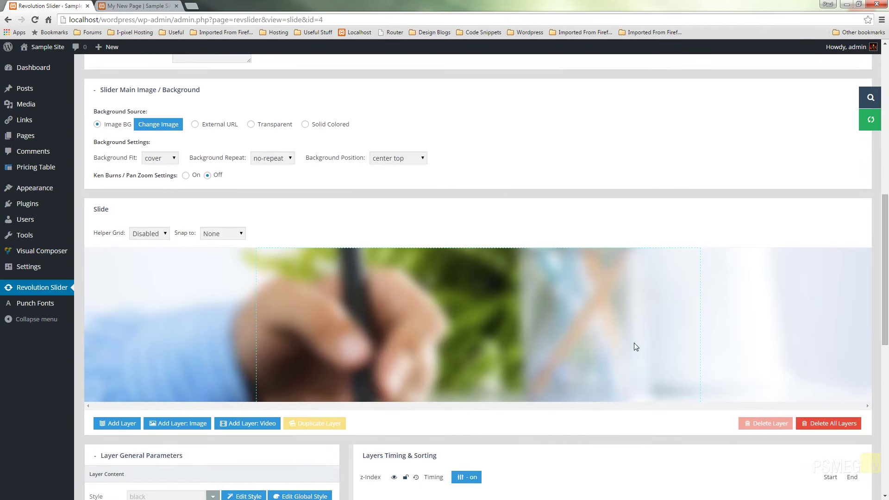
{"action": "left_click", "coordinate": [158, 126]}
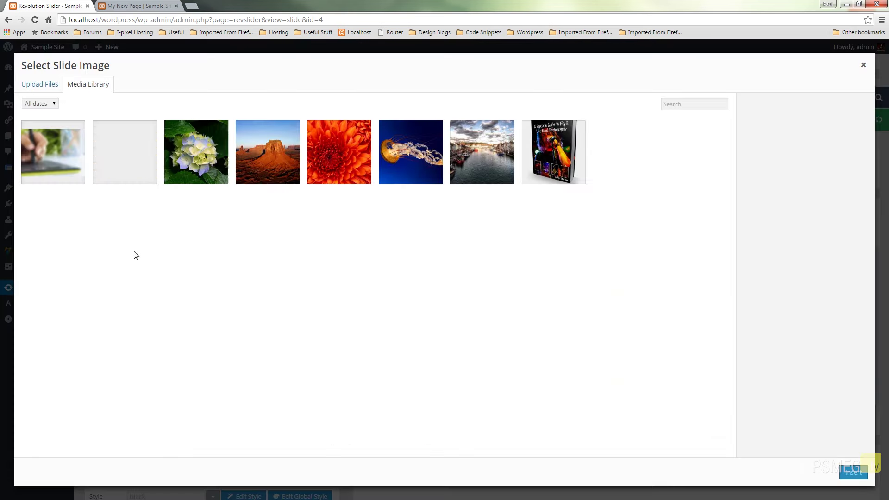
{"action": "left_click", "coordinate": [125, 164]}
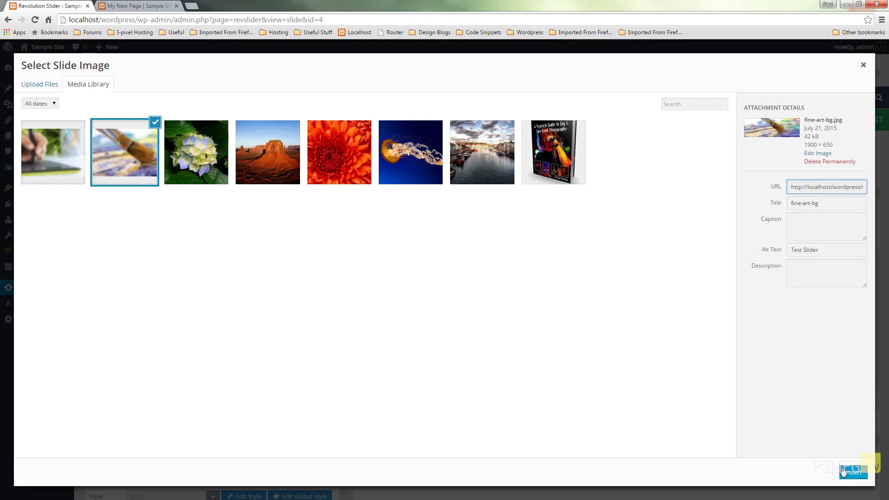
{"action": "left_click", "coordinate": [843, 471]}
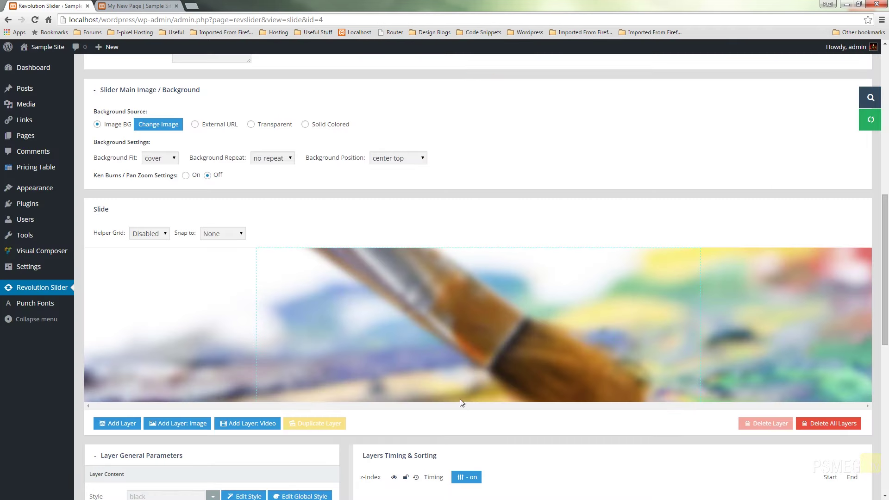
{"action": "scroll", "coordinate": [407, 407], "scroll_direction": "down", "scroll_amount": 10}
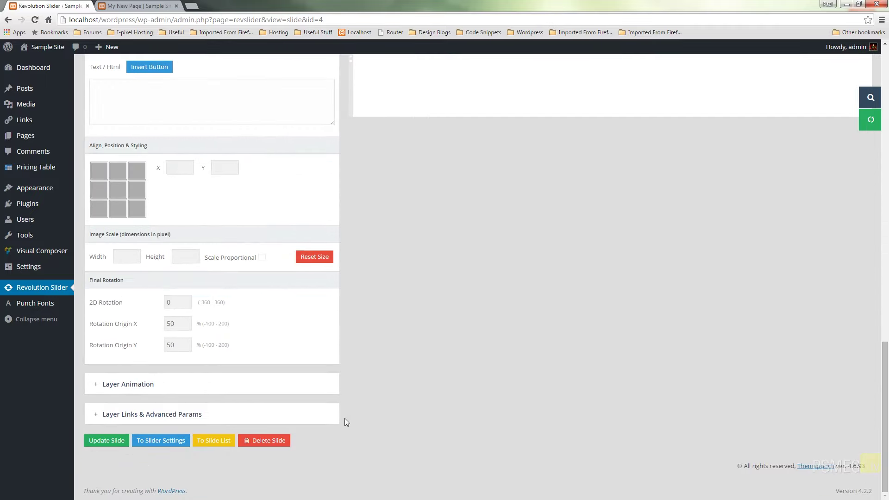
{"action": "left_click", "coordinate": [106, 440]}
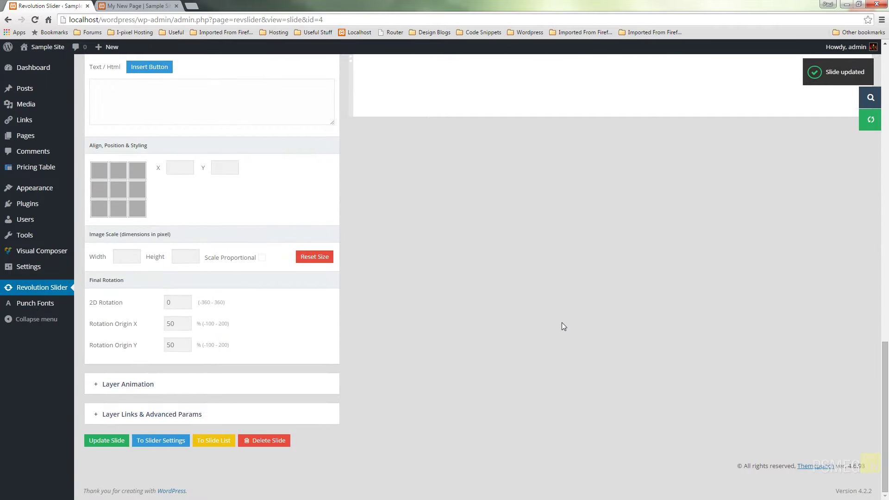
Switch the editor to Slide 1 and review its graphic-design-bg.jpg settings
{"action": "scroll", "coordinate": [562, 322], "scroll_direction": "up", "scroll_amount": 8}
{"action": "scroll", "coordinate": [562, 324], "scroll_direction": "up", "scroll_amount": 10}
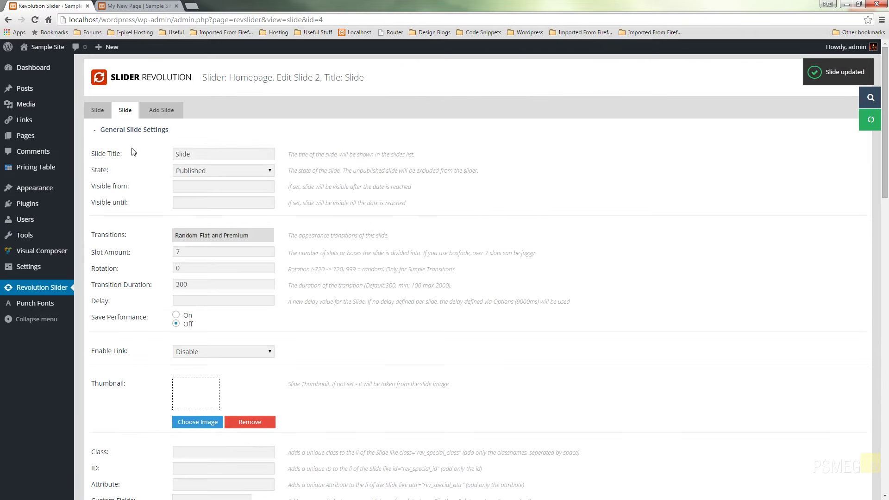
{"action": "left_click", "coordinate": [95, 106]}
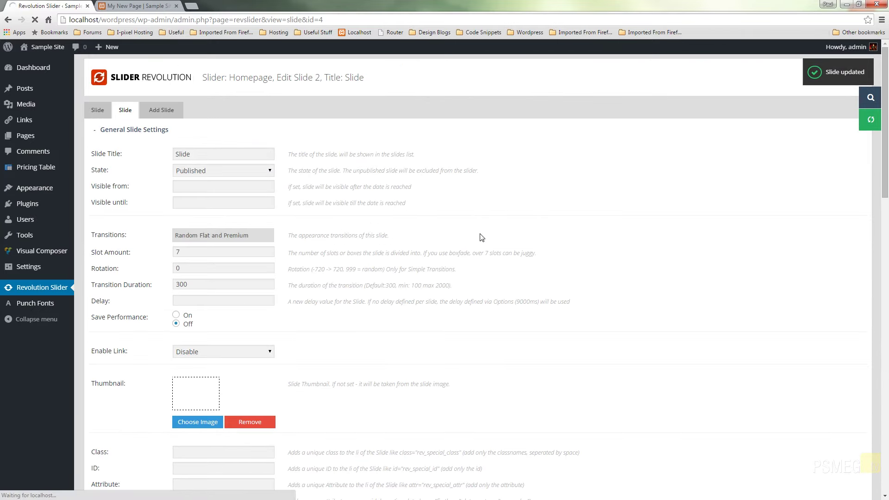
{"action": "scroll", "coordinate": [487, 260], "scroll_direction": "down", "scroll_amount": 15}
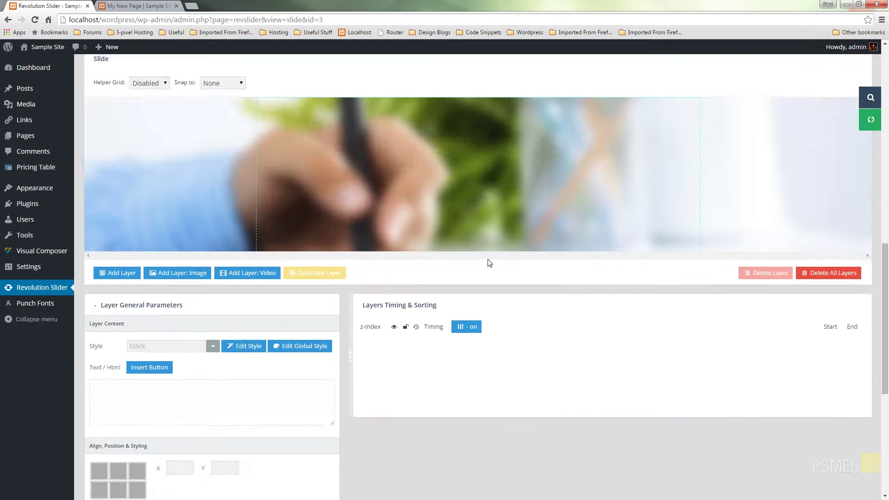
{"action": "scroll", "coordinate": [505, 232], "scroll_direction": "up", "scroll_amount": 15}
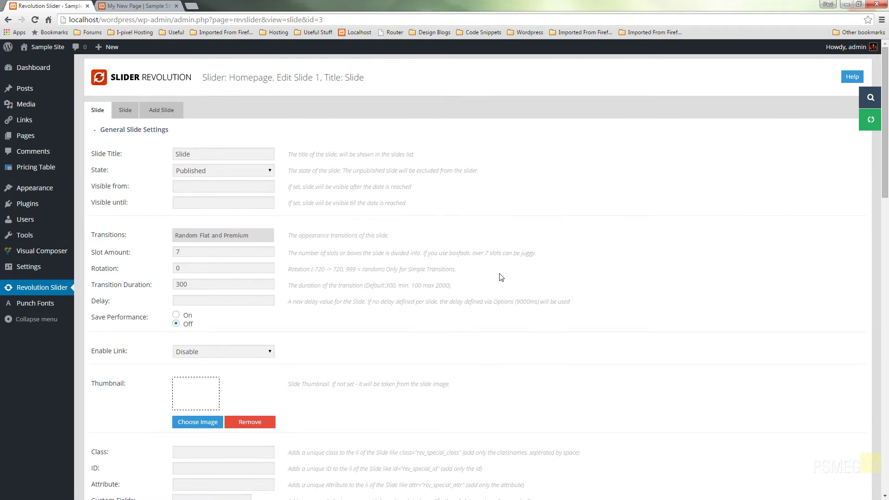
{"action": "scroll", "coordinate": [657, 252], "scroll_direction": "down", "scroll_amount": 20}
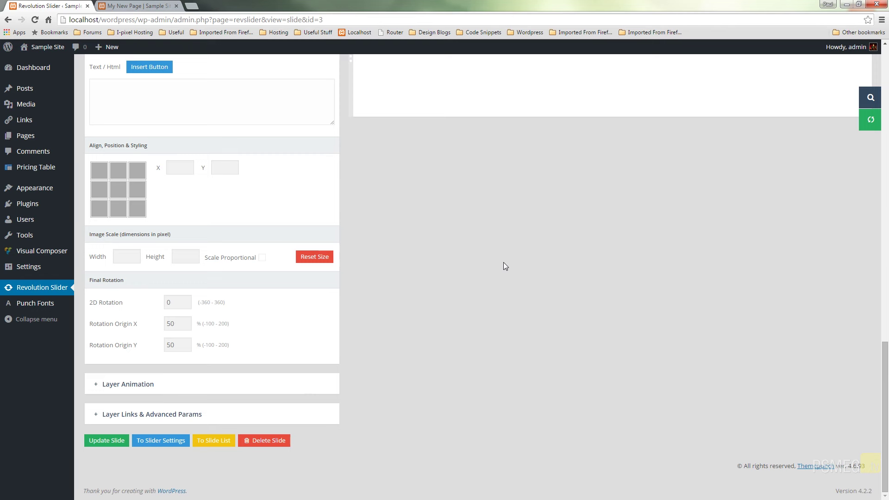
Go to Pages to edit My New Page in the Visual Composer editor
{"action": "mouse_move", "coordinate": [52, 122]}
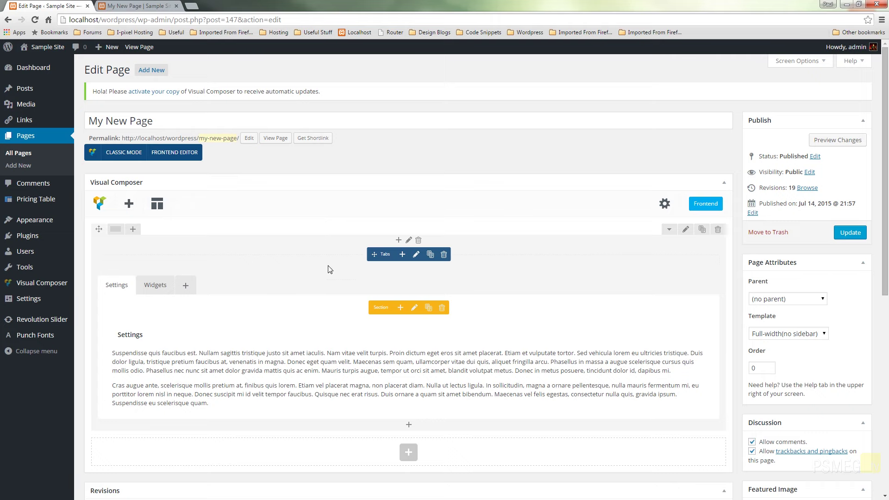
Insert a Revolution Slider element below the tabs on My New Page
{"action": "scroll", "coordinate": [307, 333], "scroll_direction": "down", "scroll_amount": 5}
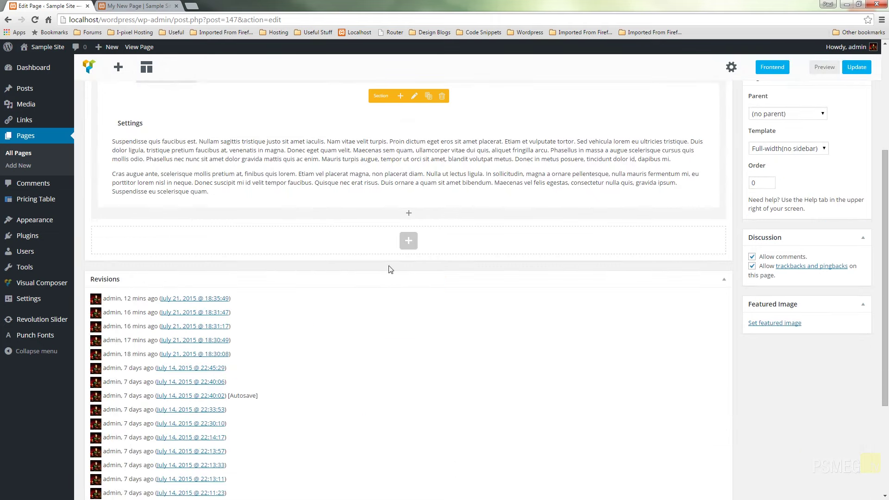
{"action": "left_click", "coordinate": [407, 240]}
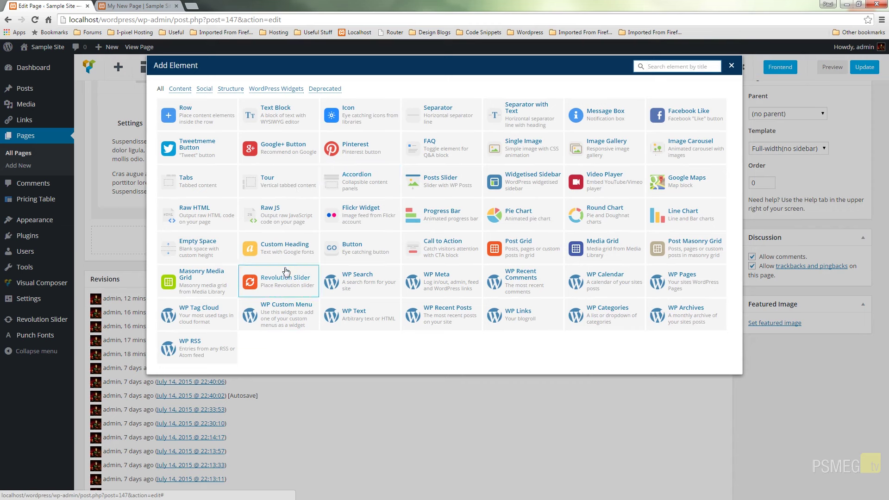
{"action": "left_click", "coordinate": [261, 287]}
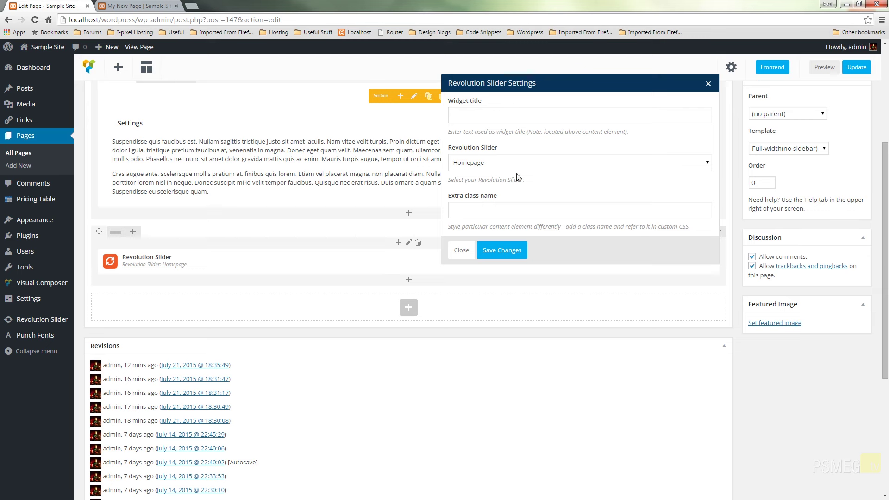
Set the Revolution Slider element to the Homepage slider and save its settings
{"action": "left_click", "coordinate": [526, 165]}
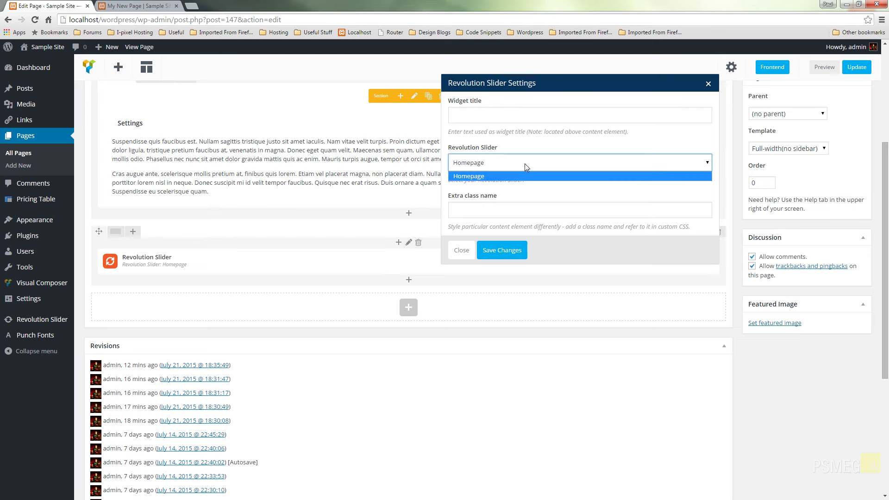
{"action": "left_click", "coordinate": [536, 197]}
{"action": "left_click", "coordinate": [502, 250]}
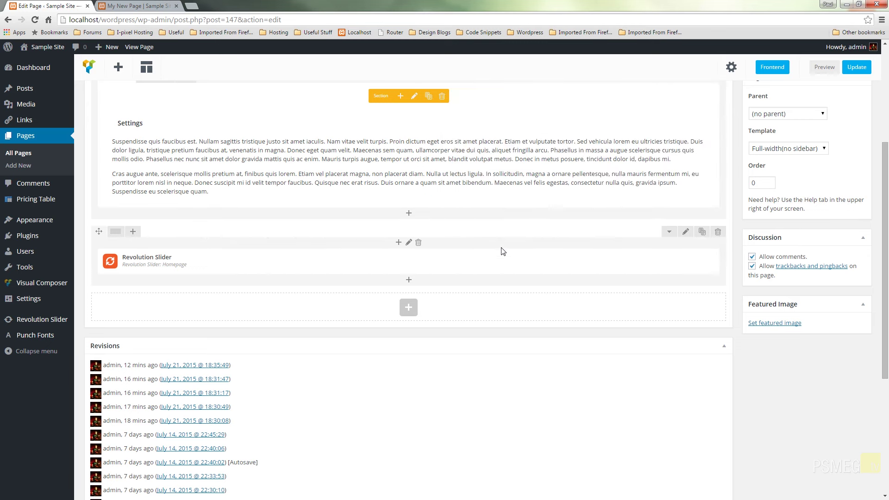
Move the slider row above the Tabs row and update the page
{"action": "scroll", "coordinate": [370, 462], "scroll_direction": "up", "scroll_amount": 5}
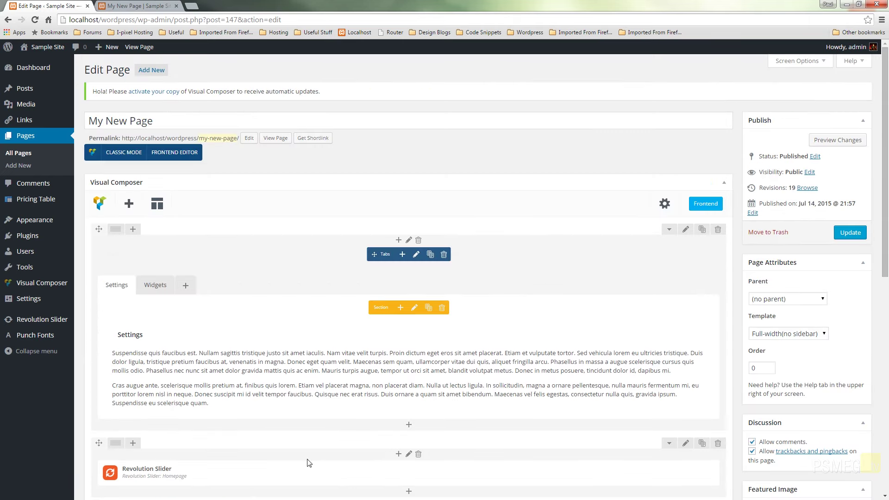
{"action": "left_click_drag", "start_coordinate": [99, 443], "coordinate": [111, 228]}
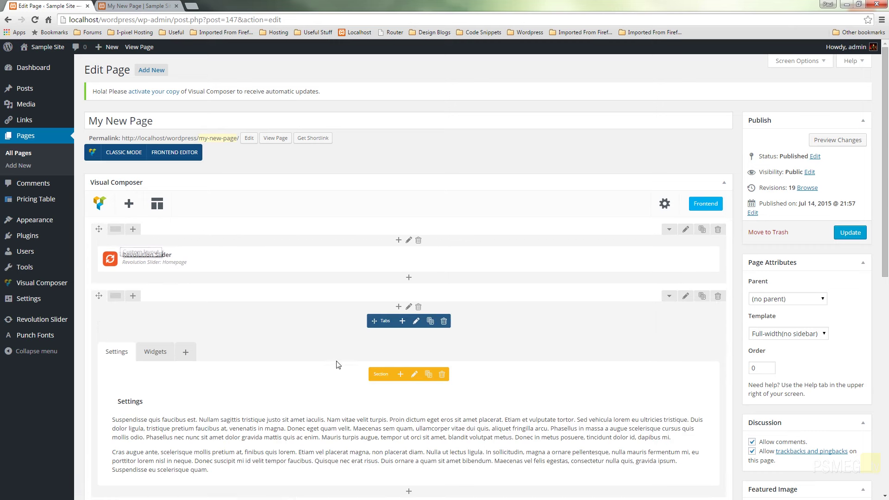
{"action": "left_click", "coordinate": [856, 233]}
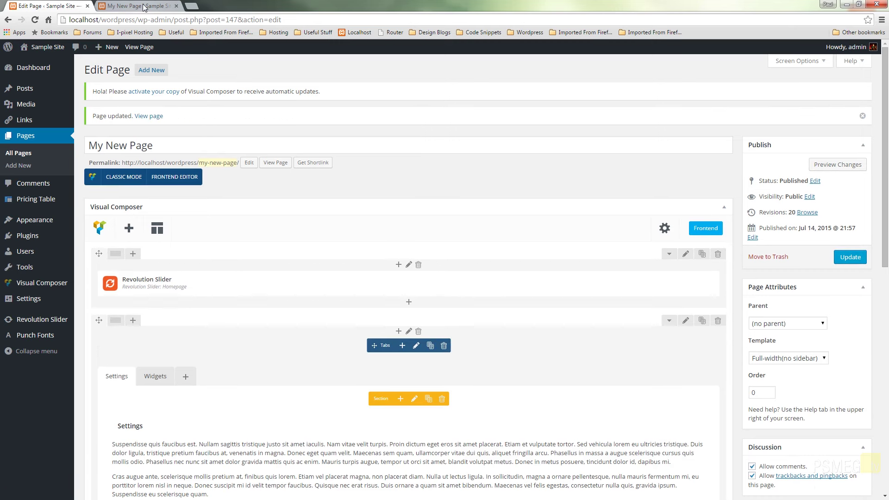
Reload the live My New Page and advance the Homepage slider to the paintbrush slide
{"action": "left_click", "coordinate": [143, 7]}
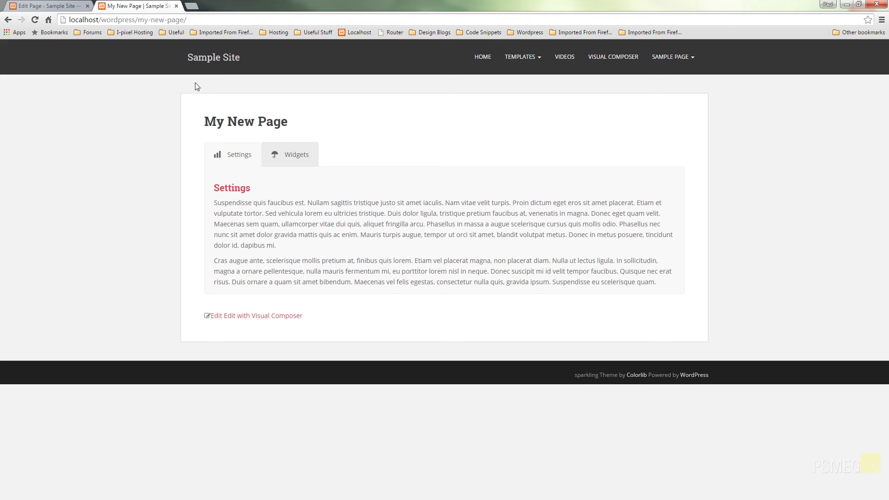
{"action": "left_click", "coordinate": [35, 19]}
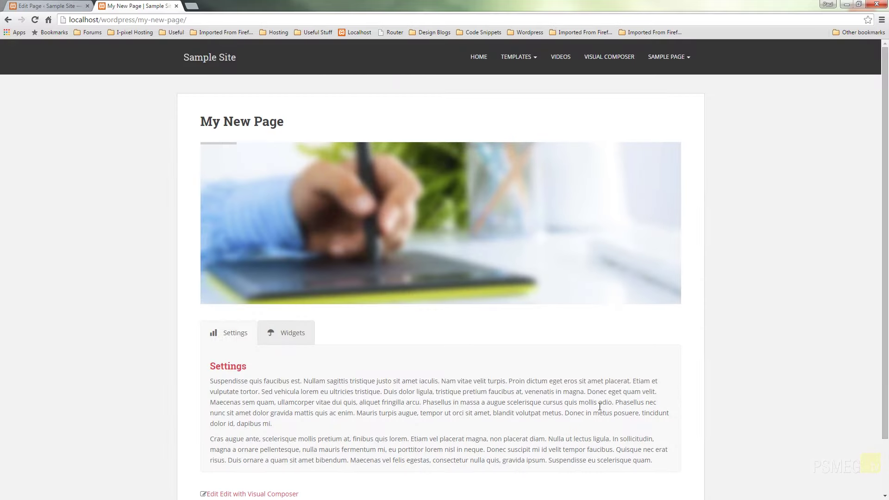
{"action": "mouse_move", "coordinate": [652, 250]}
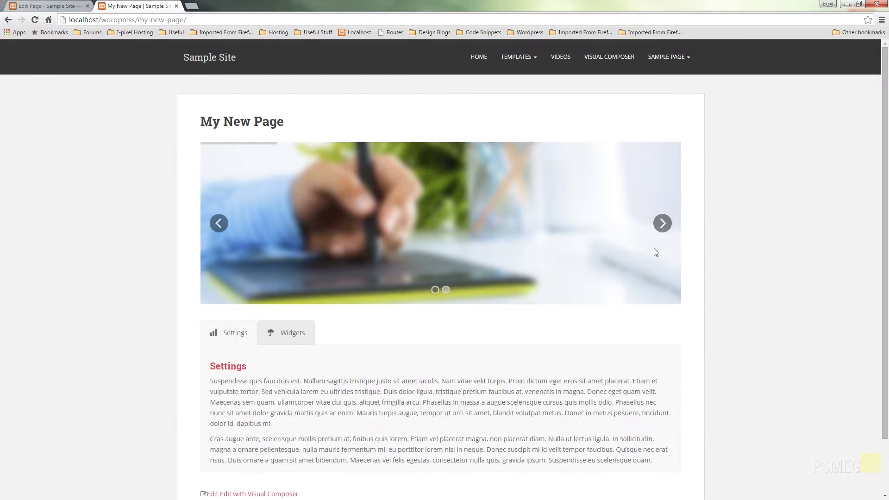
{"action": "left_click", "coordinate": [662, 223]}
{"action": "left_click", "coordinate": [663, 225]}
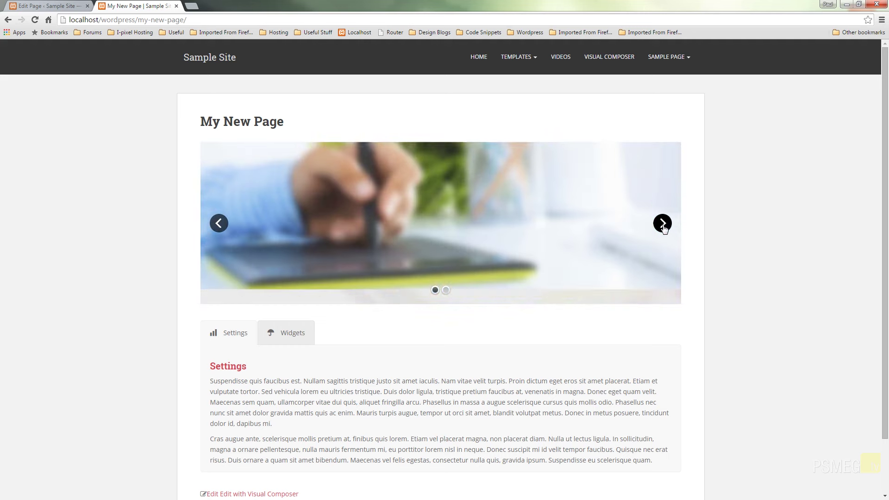
{"action": "left_click", "coordinate": [663, 224]}
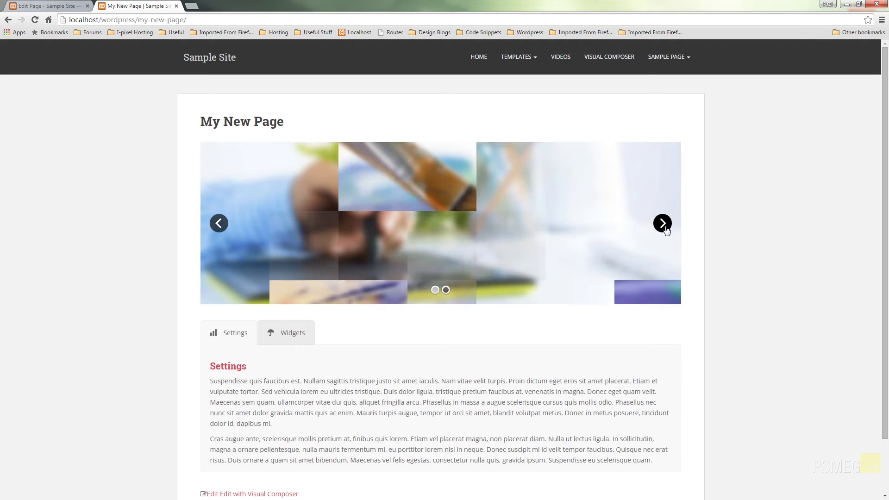